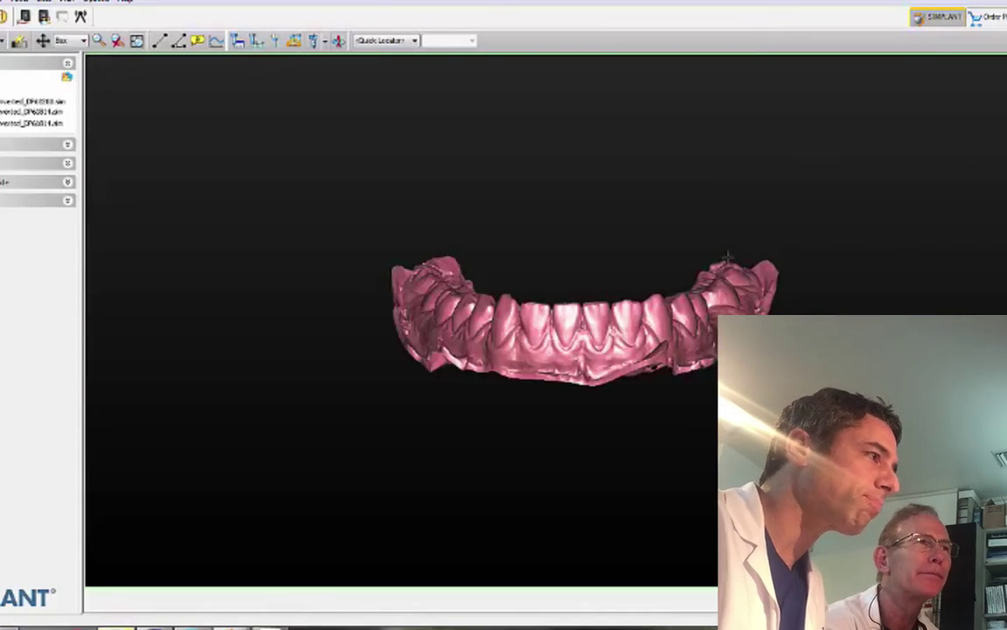
# - Leave the full-window 3D view for the multi-view layout and resize the viewports so the 3D rendering gets more room
pyautogui.moveTo(816, 335); pyautogui.dragTo(572, 178)
pyautogui.moveTo(451, 253); pyautogui.dragTo(664, 355)
pyautogui.press('space')
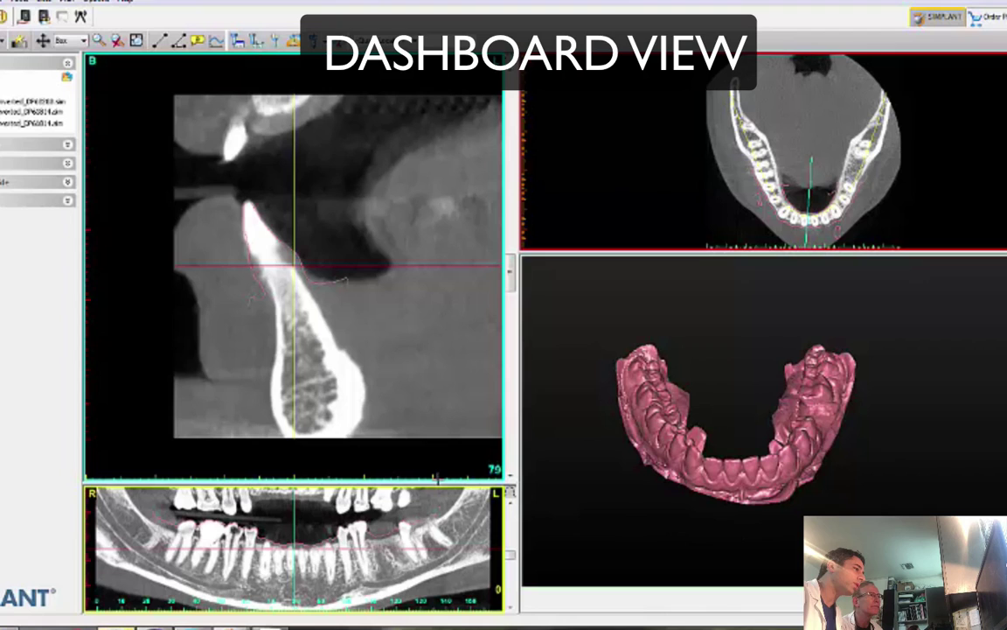
pyautogui.moveTo(439, 483); pyautogui.dragTo(447, 341)
pyautogui.moveTo(658, 253); pyautogui.dragTo(645, 335)
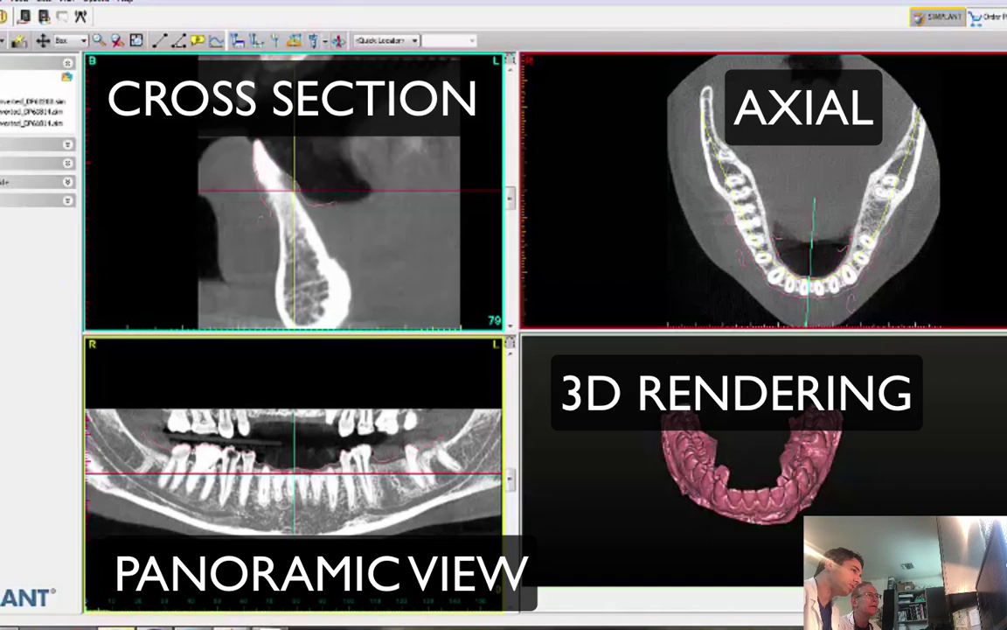
pyautogui.moveTo(784, 331); pyautogui.dragTo(804, 176)
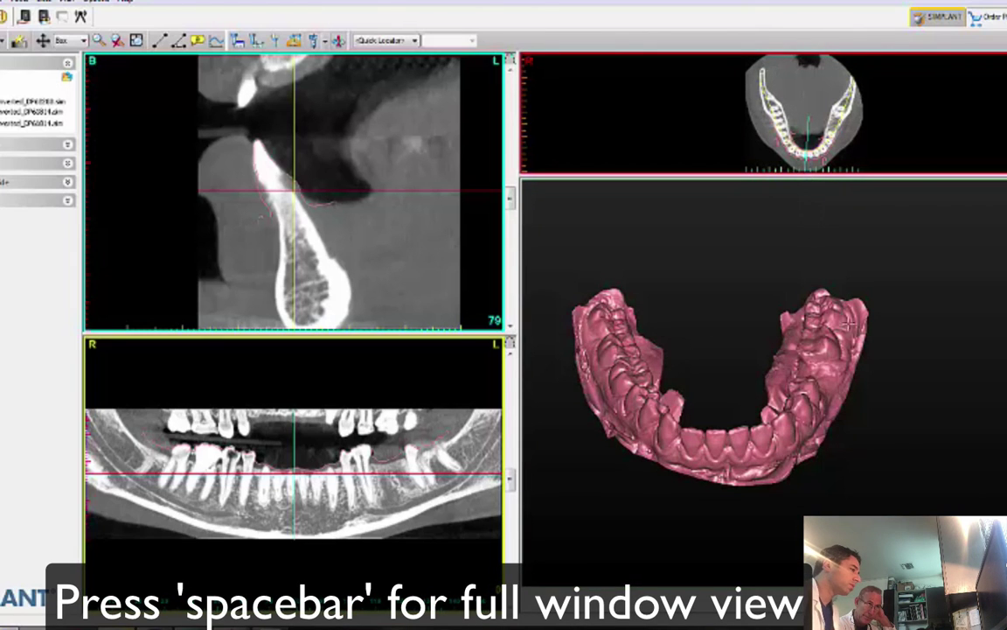
# - Examine the lower-arch surface scan and the combined bite scan from several angles in the 3D view
pyautogui.press('space')
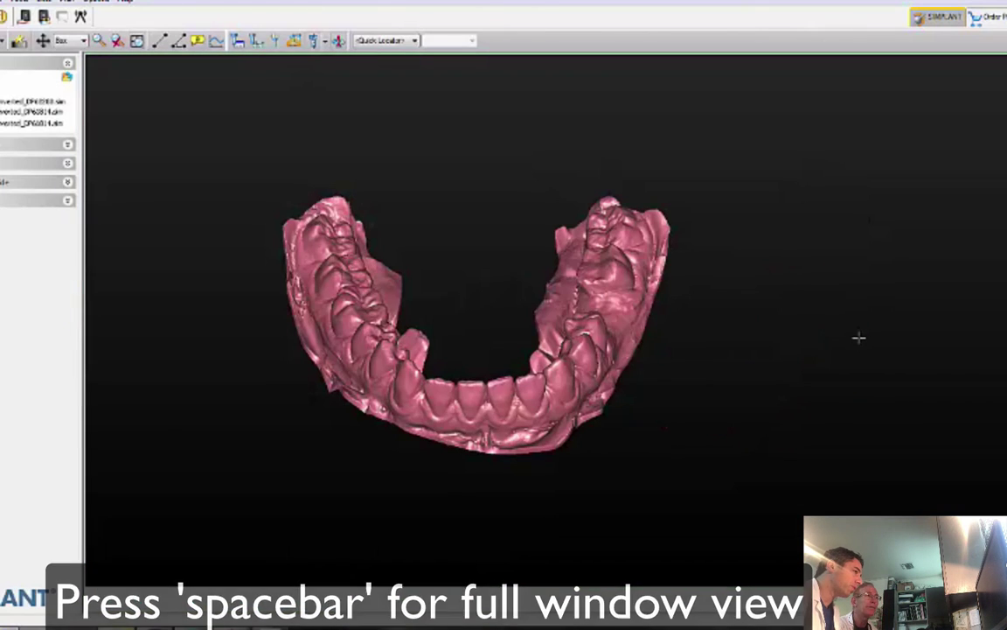
pyautogui.moveTo(847, 339); pyautogui.dragTo(809, 382, button='right')
pyautogui.press('space')
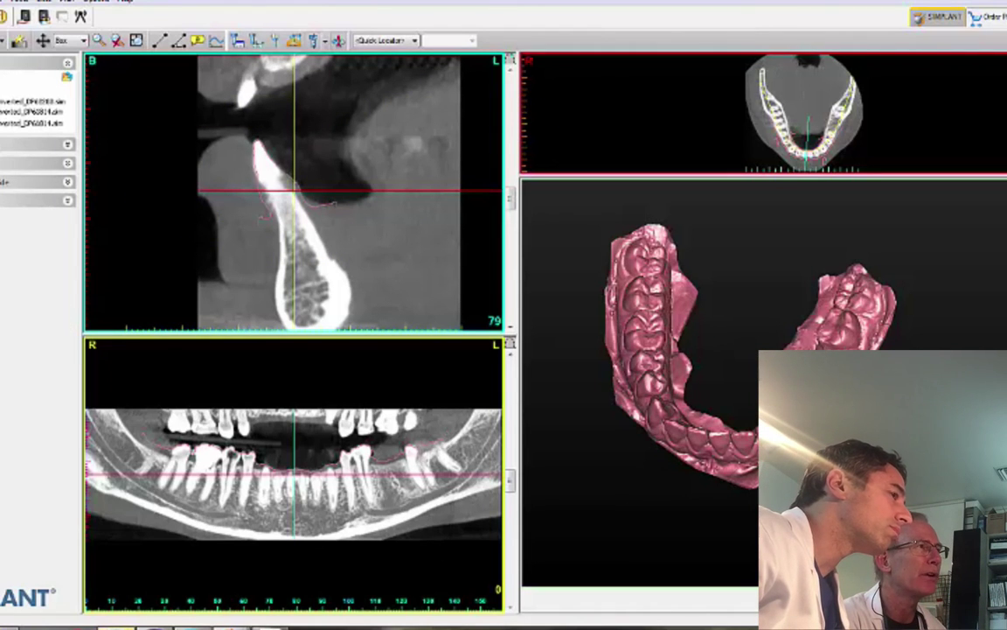
pyautogui.click(6, 144)
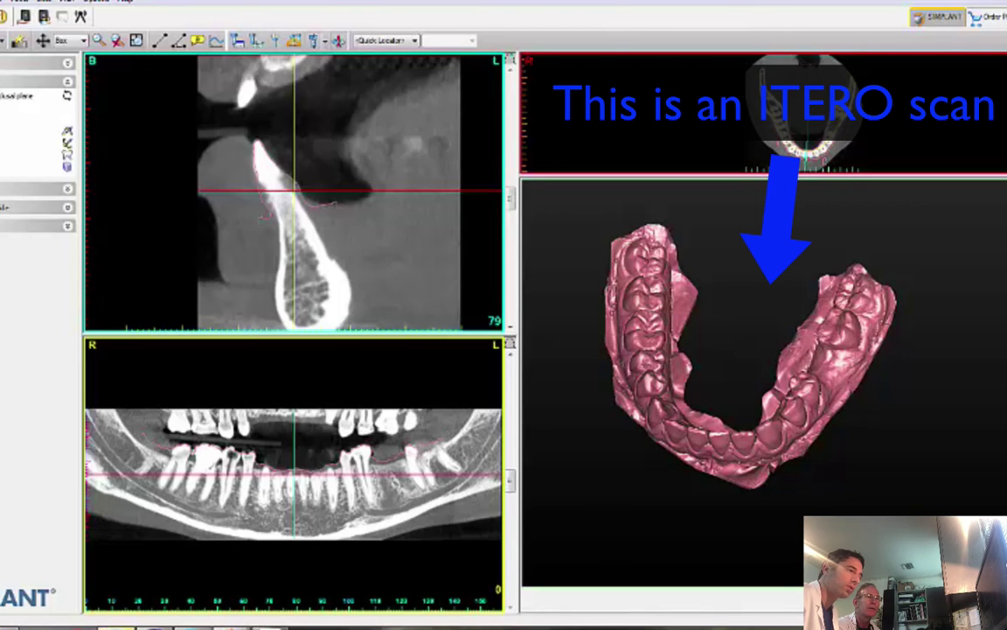
pyautogui.moveTo(895, 507); pyautogui.dragTo(931, 475)
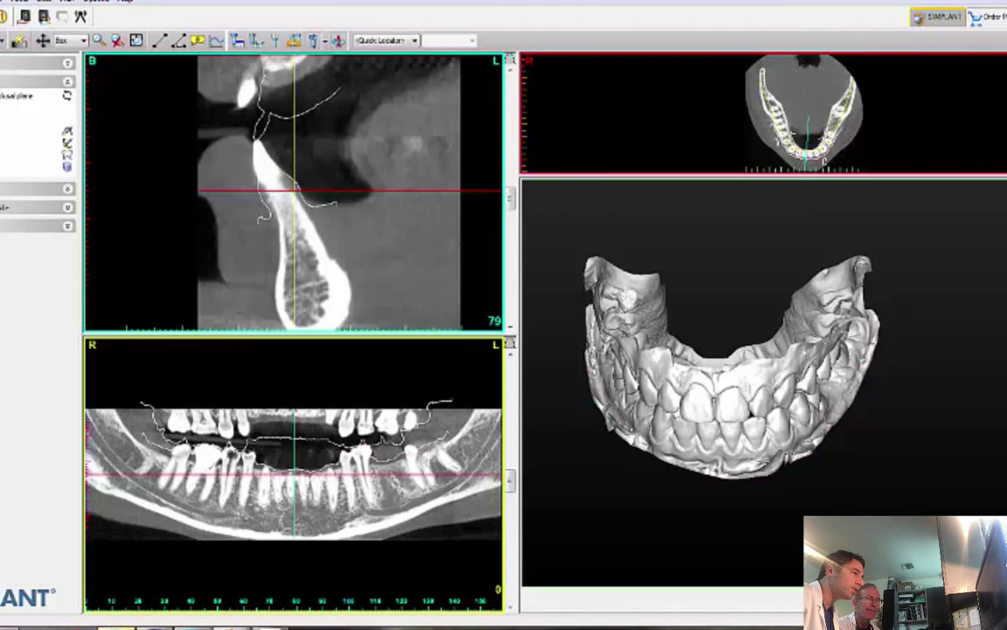
pyautogui.moveTo(748, 516); pyautogui.dragTo(831, 476, button='right')
pyautogui.moveTo(988, 529); pyautogui.dragTo(849, 475, button='right')
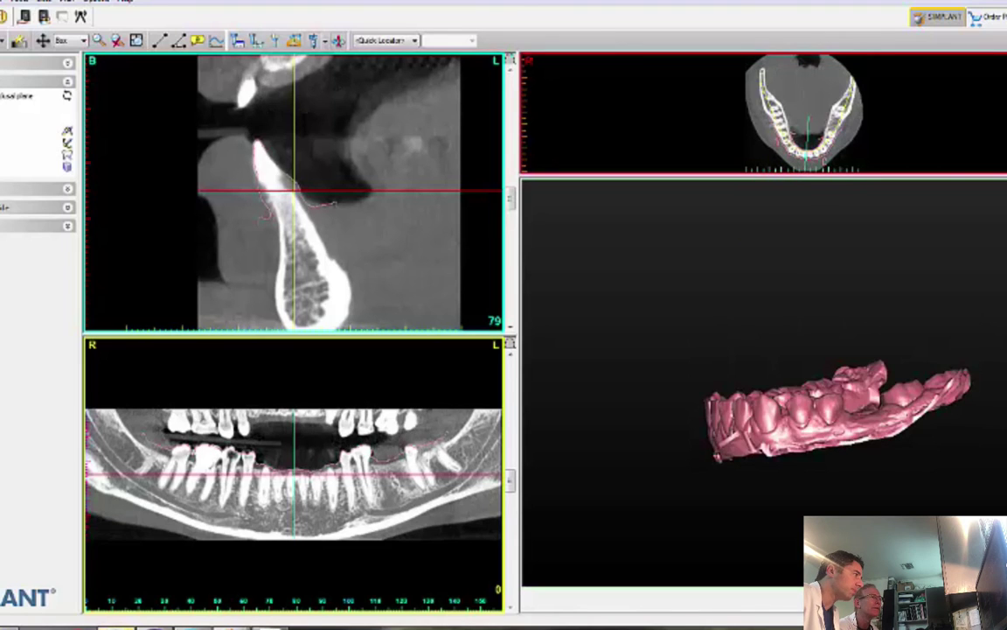
pyautogui.moveTo(755, 486); pyautogui.dragTo(742, 490)
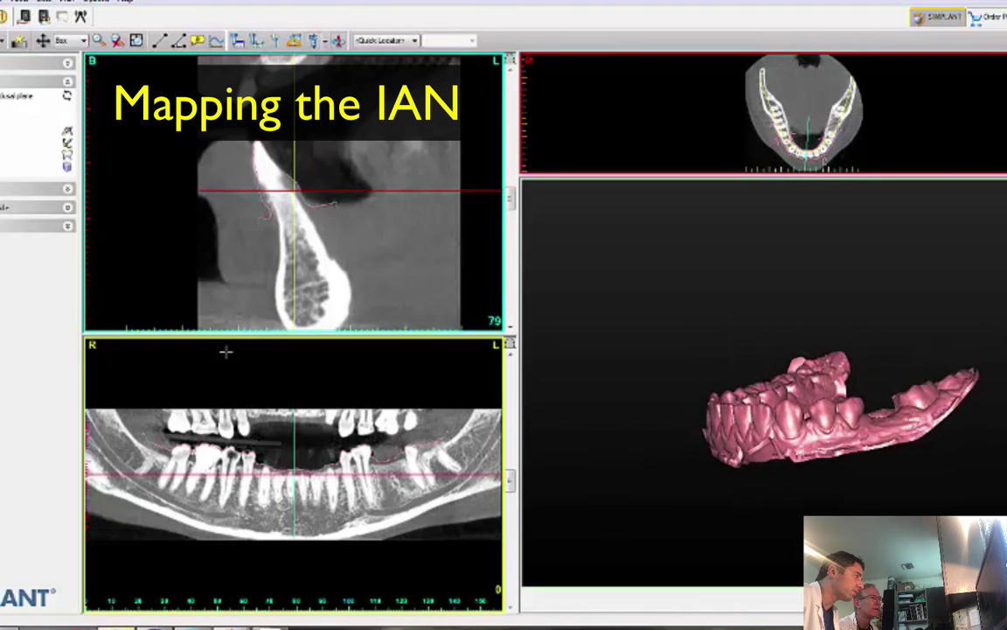
# - Trace the left inferior alveolar nerve on the panoramic view from distal to mesial, ending just below the premolars
pyautogui.click(2, 132)
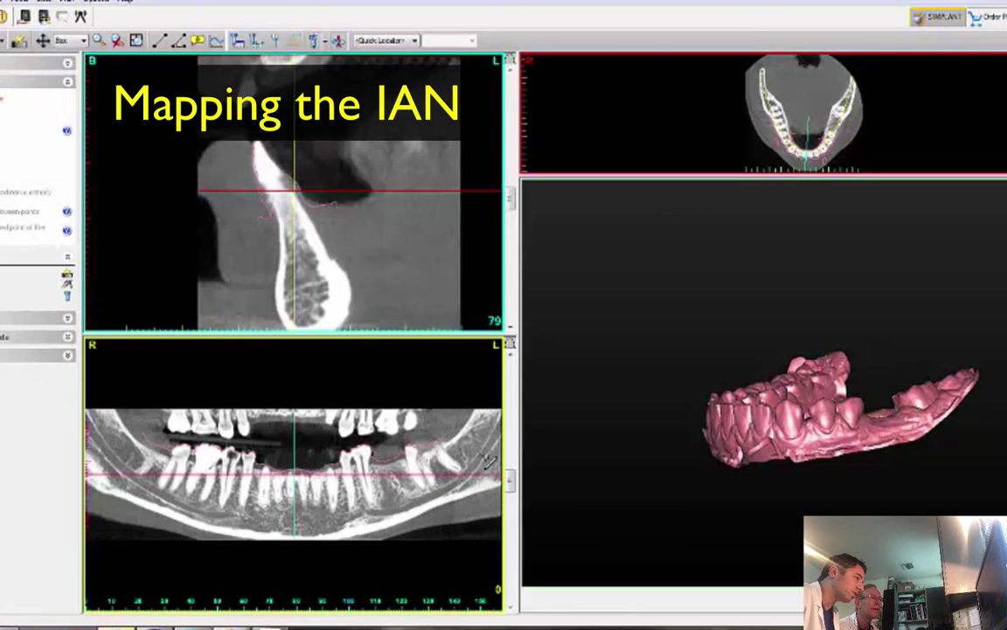
pyautogui.click(495, 429)
pyautogui.click(465, 473)
pyautogui.click(452, 485)
pyautogui.click(428, 495)
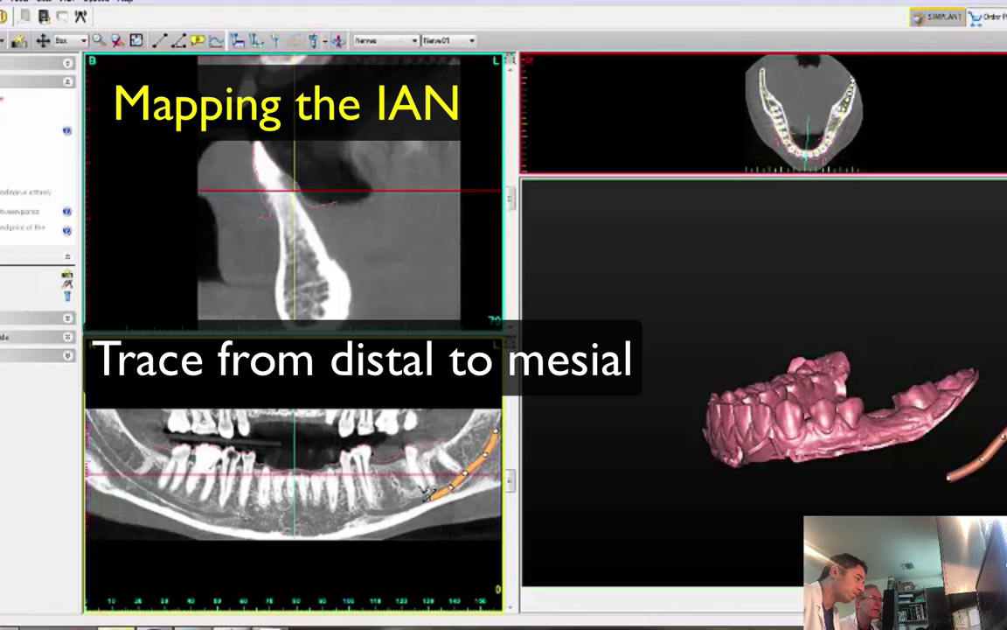
pyautogui.click(389, 509)
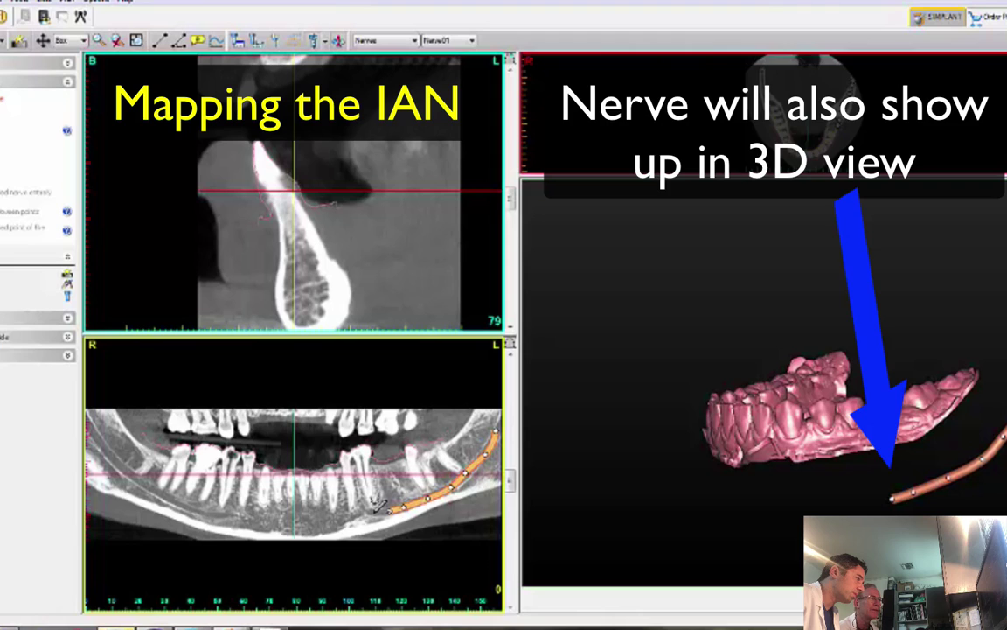
pyautogui.click(379, 510)
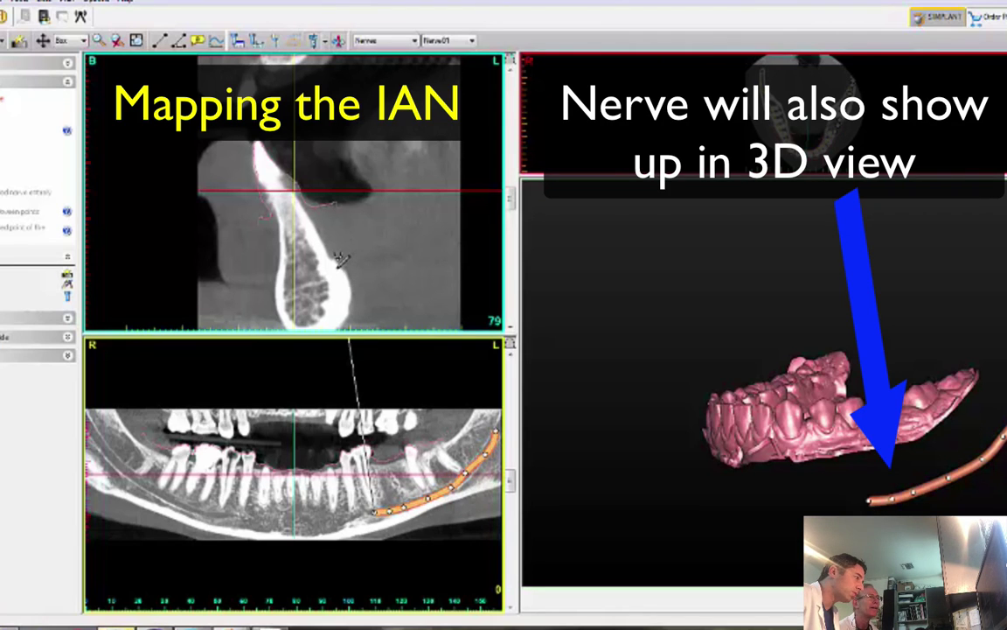
# - Extend the nerve through the mental foramen on cross-section 106, ending it outside the buccal bone, and finish the tracing
pyautogui.scroll(-2, 339, 260)
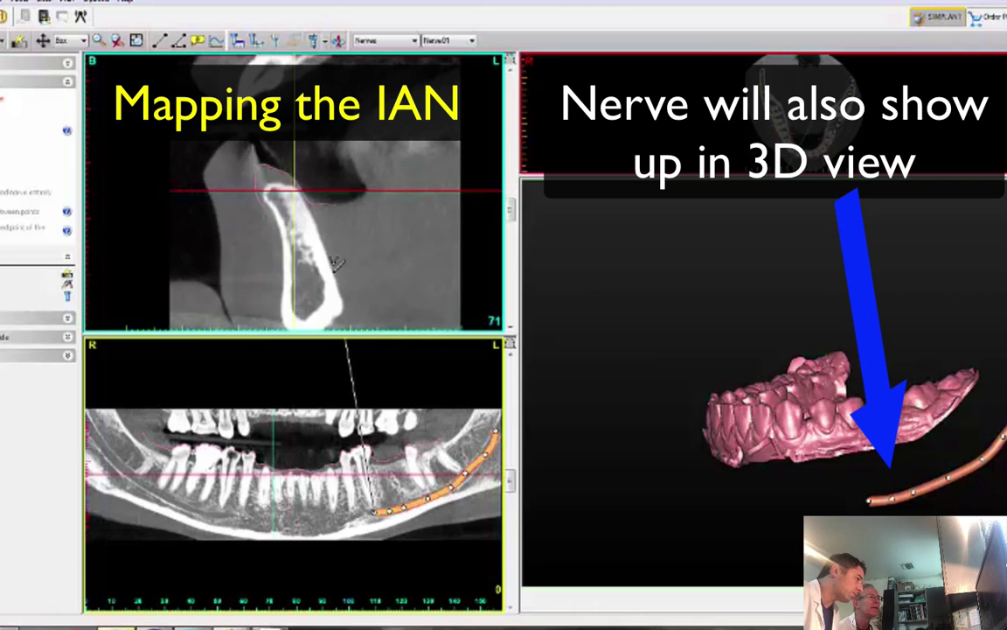
pyautogui.scroll(6, 337, 262)
pyautogui.scroll(18, 336, 260)
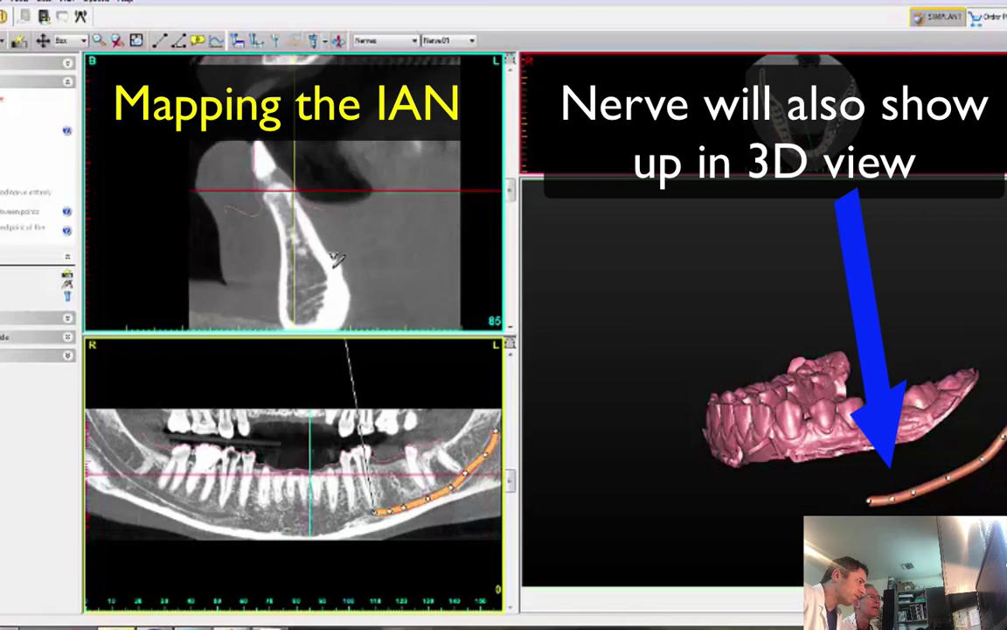
pyautogui.scroll(7, 336, 260)
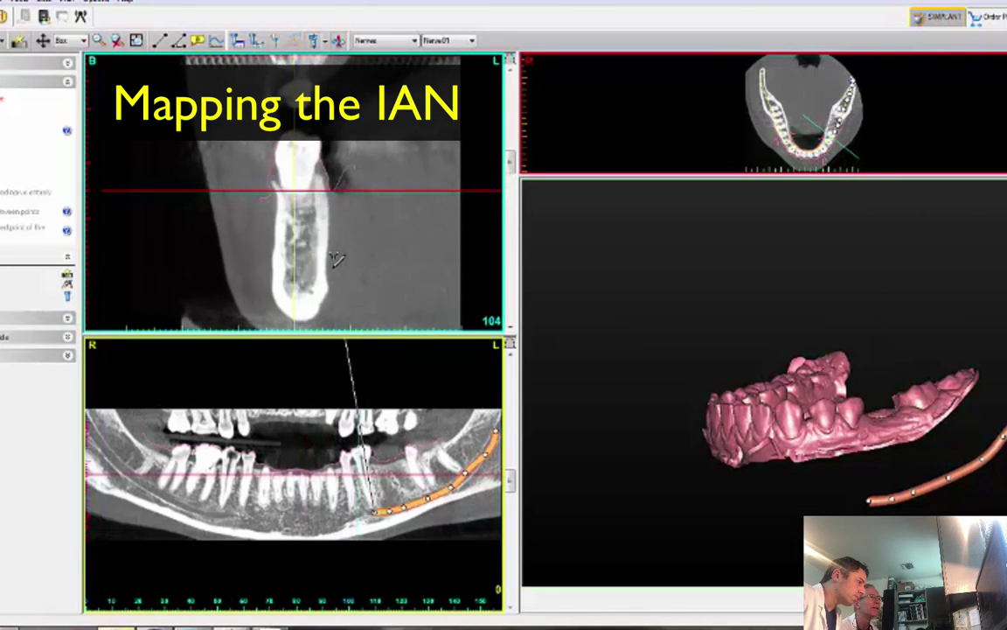
pyautogui.scroll(-2, 337, 261)
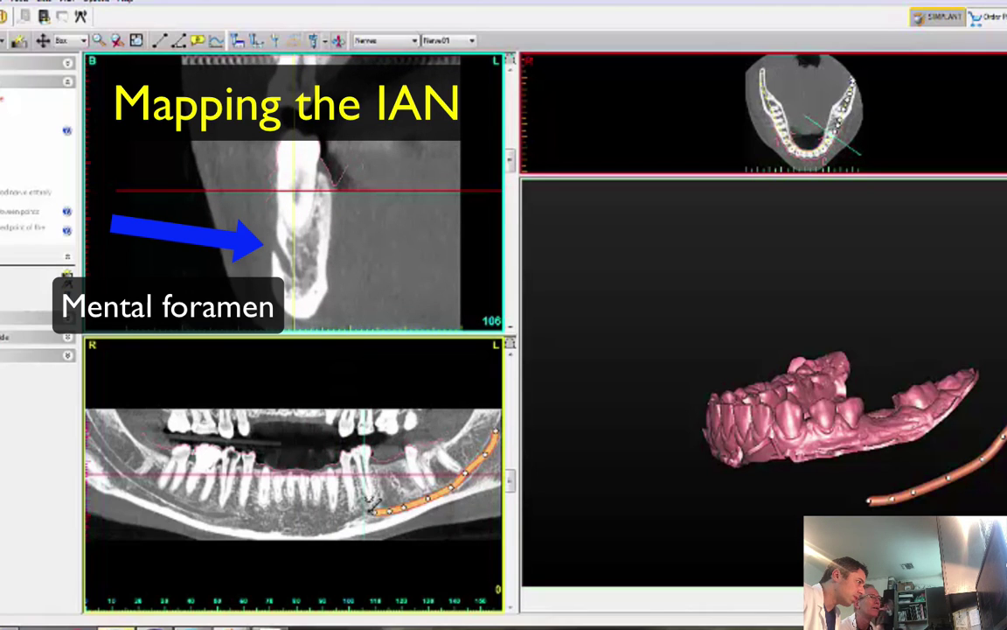
pyautogui.click(286, 256)
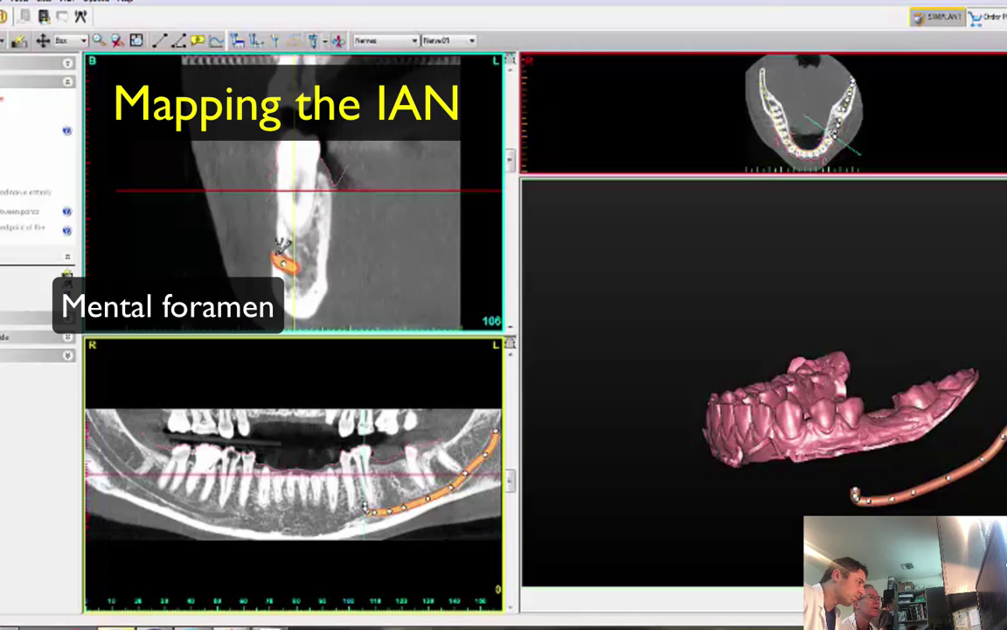
pyautogui.click(262, 232)
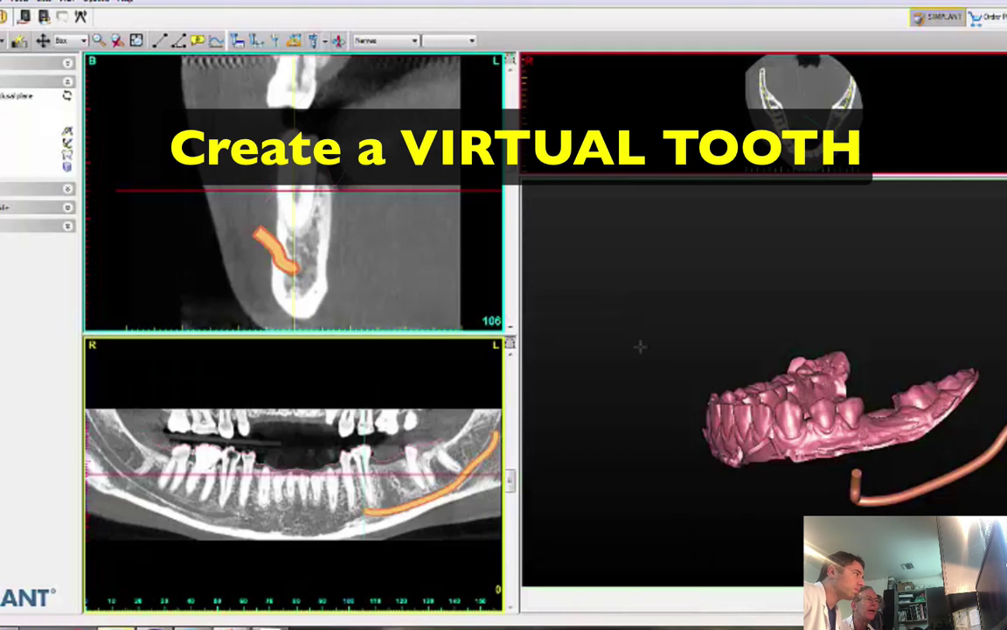
# - Start a virtual tooth and trace its arch curve along the buccal surfaces of all lower teeth on an axial slice at crown level
pyautogui.press('space')
pyautogui.moveTo(553, 239); pyautogui.dragTo(609, 338)
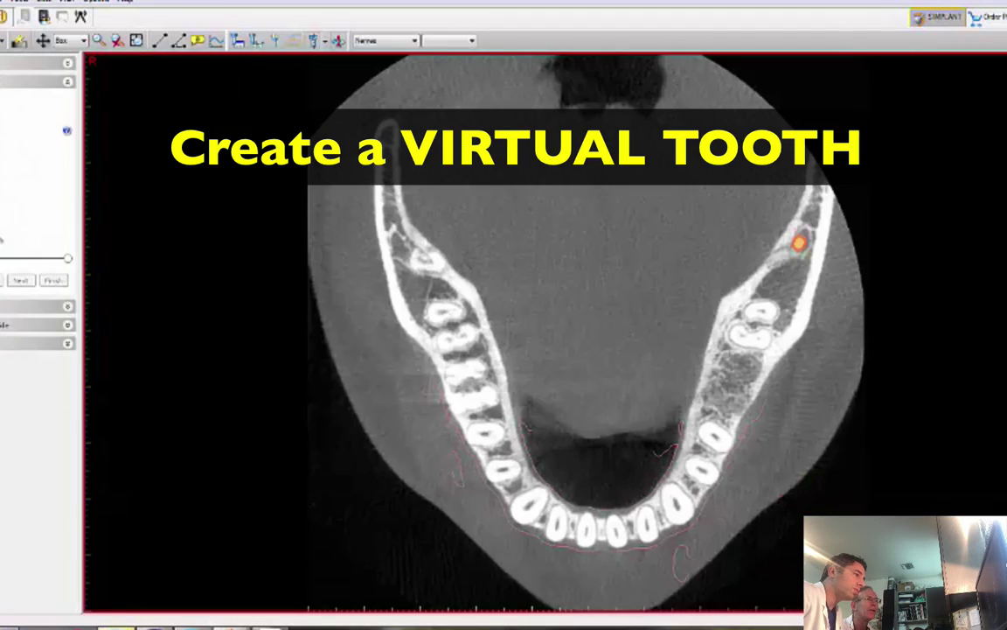
pyautogui.scroll(-3, 658, 371)
pyautogui.scroll(15, 647, 362)
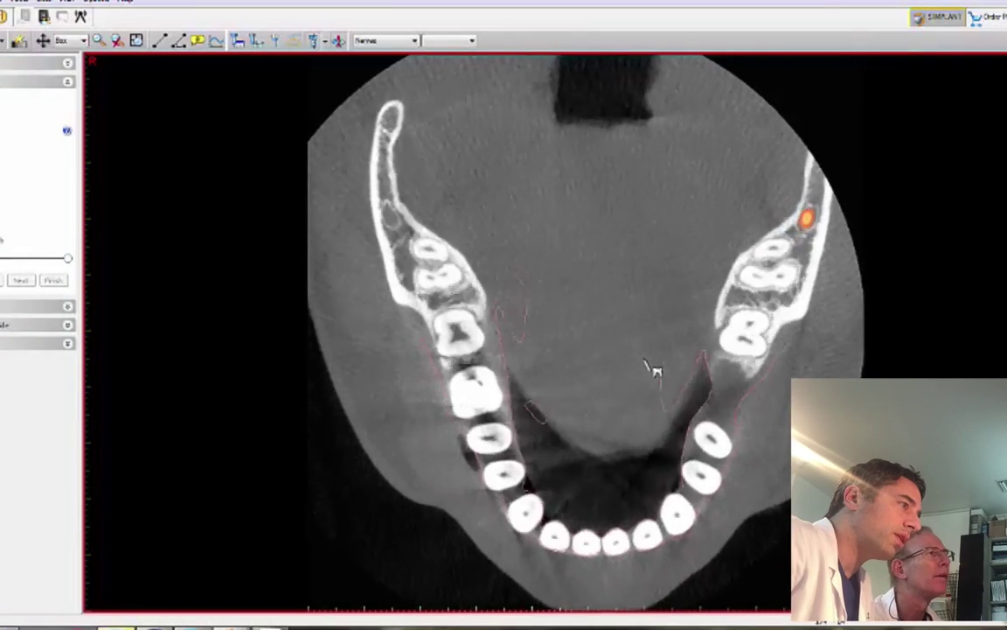
pyautogui.scroll(-6, 644, 358)
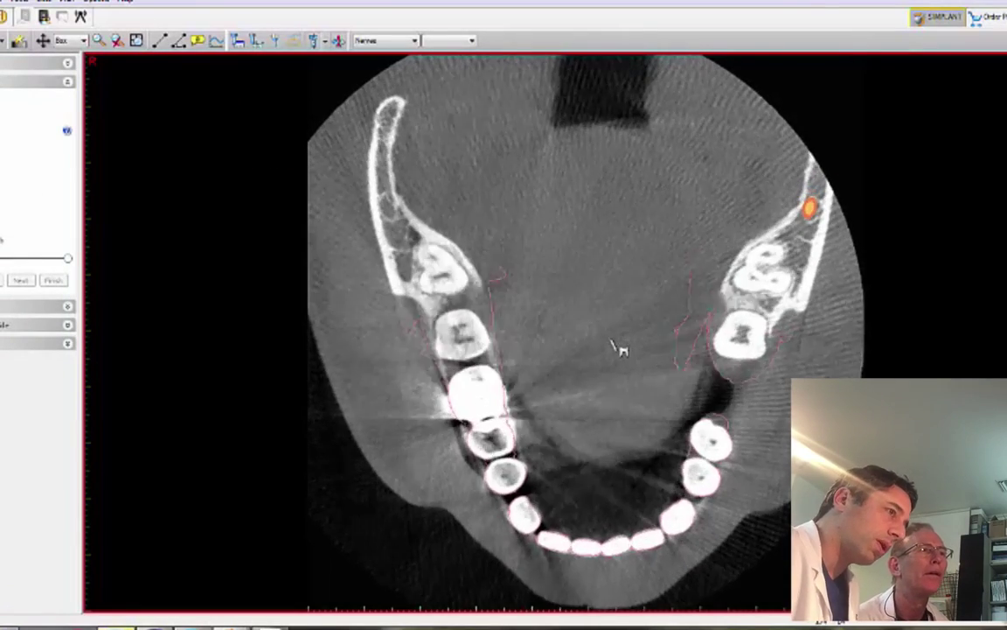
pyautogui.scroll(-2, 619, 348)
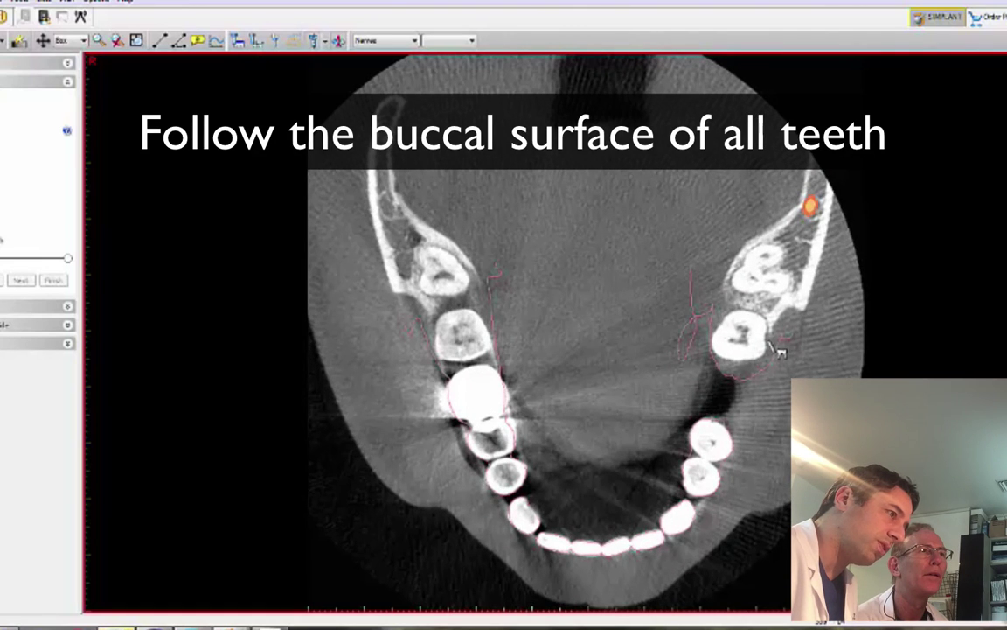
pyautogui.scroll(-6, 781, 352)
pyautogui.scroll(5, 774, 344)
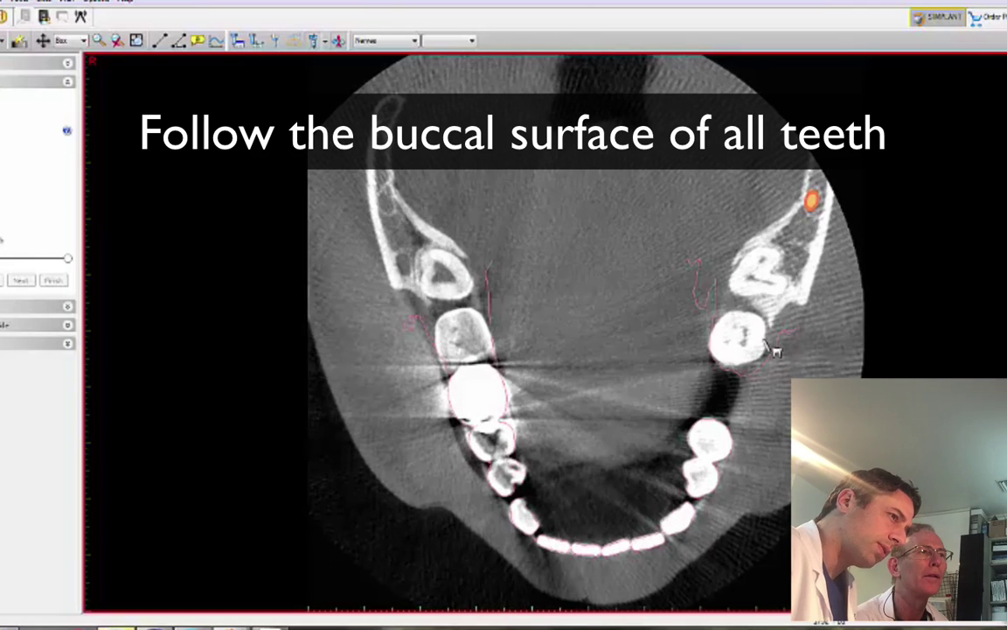
pyautogui.click(733, 453)
pyautogui.click(690, 526)
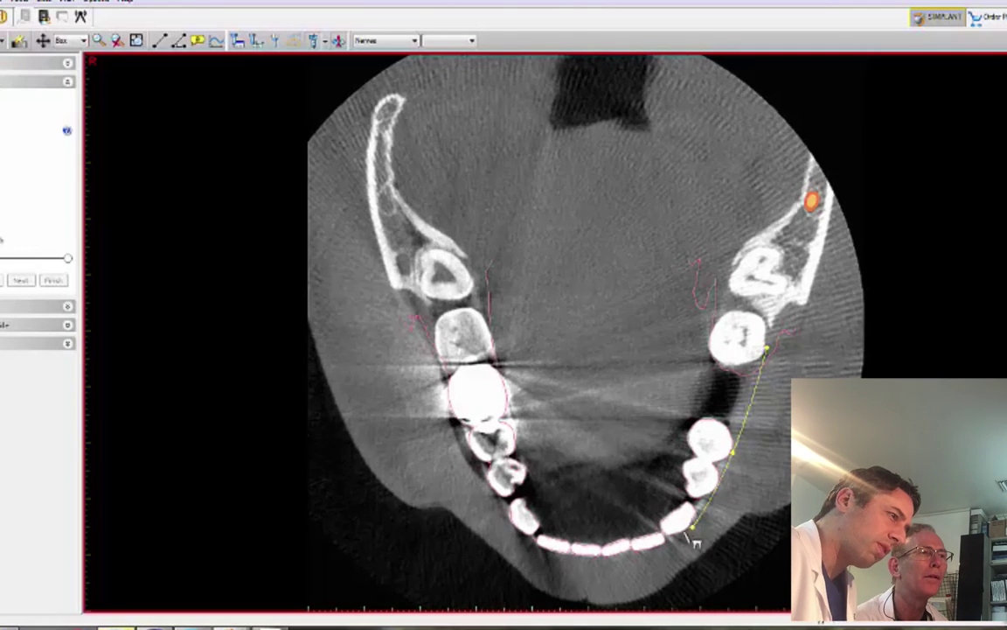
pyautogui.click(657, 544)
pyautogui.click(591, 559)
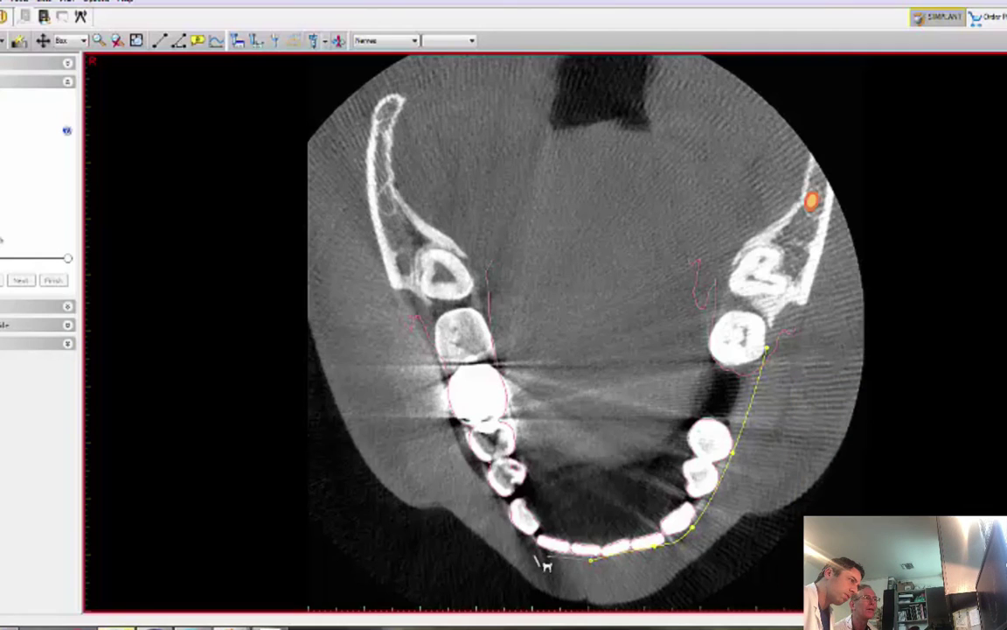
pyautogui.click(522, 542)
pyautogui.click(456, 429)
pyautogui.click(405, 303)
pyautogui.doubleClick(399, 275)
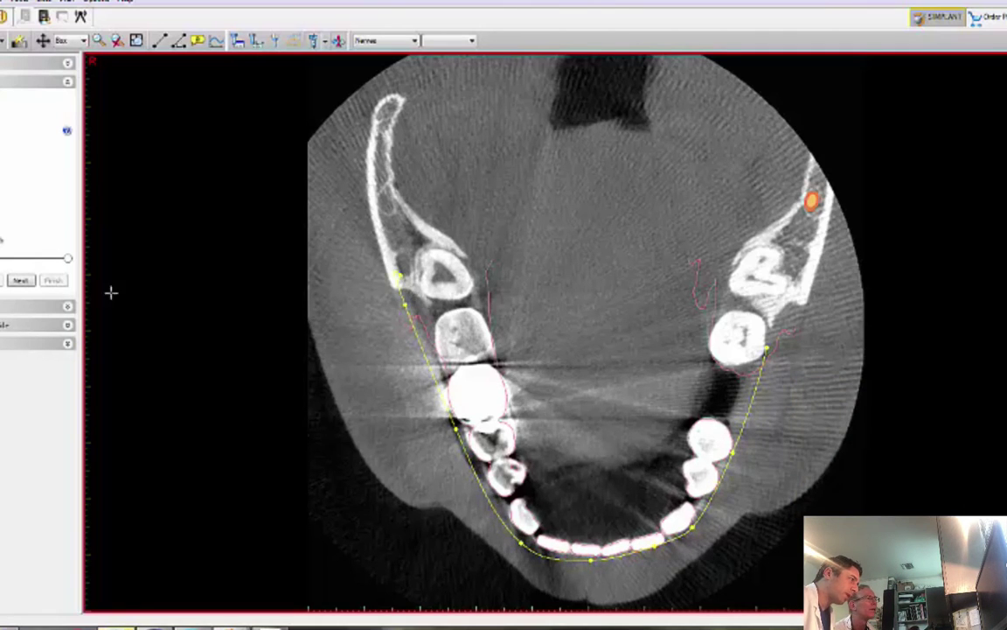
# - Choose tooth 19 as the virtual tooth and finish creating it
pyautogui.click(23, 280)
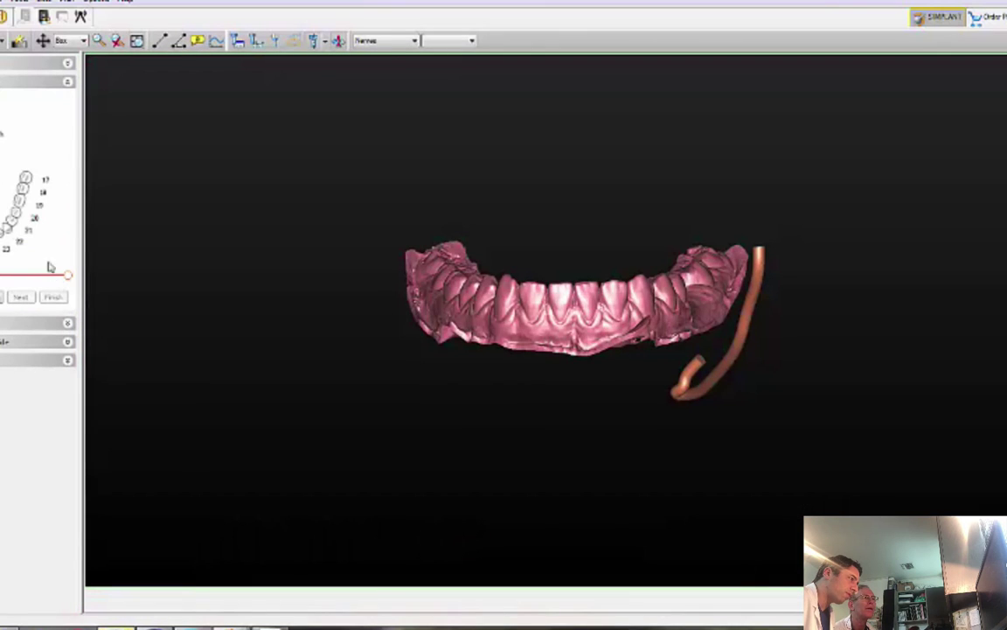
pyautogui.click(21, 201)
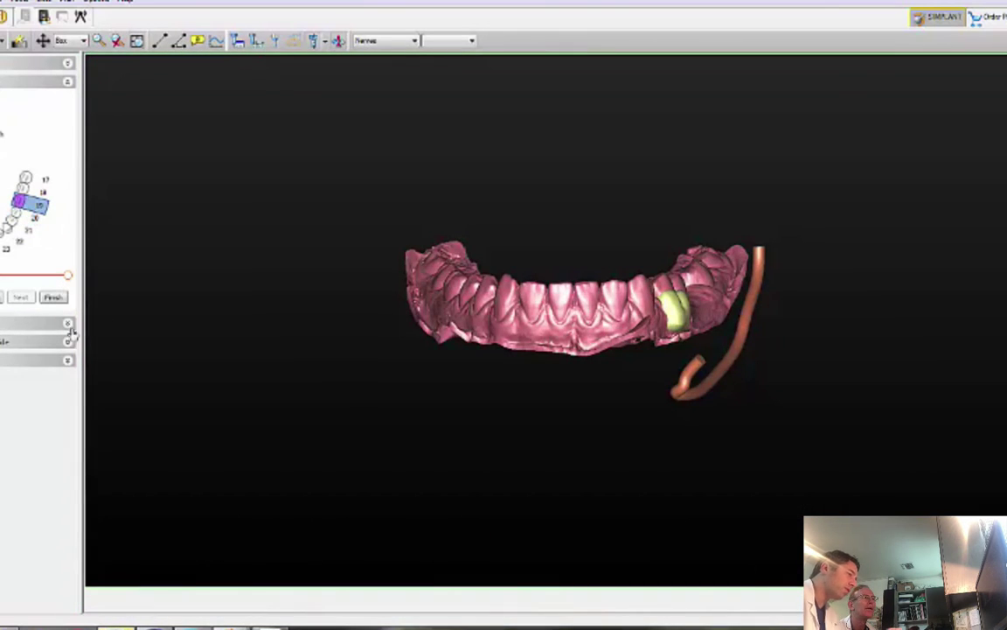
pyautogui.click(54, 298)
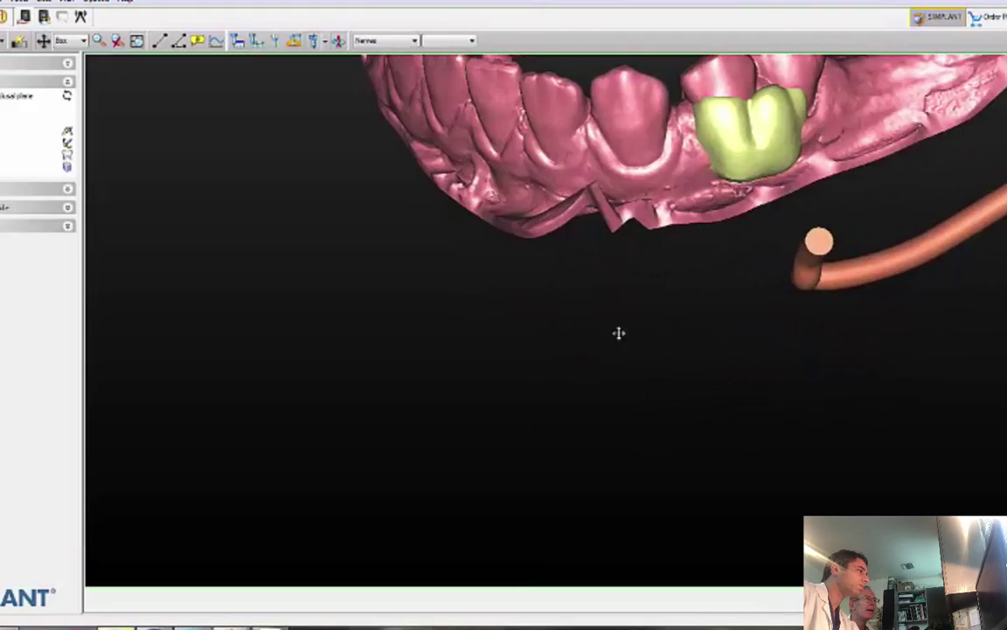
# - Move the virtual tooth from the buccal side of the premolars distally and upward into the edentulous space
pyautogui.moveTo(618, 333); pyautogui.dragTo(396, 438, button='middle')
pyautogui.moveTo(396, 438); pyautogui.dragTo(406, 434, button='right')
pyautogui.moveTo(407, 435); pyautogui.dragTo(608, 332)
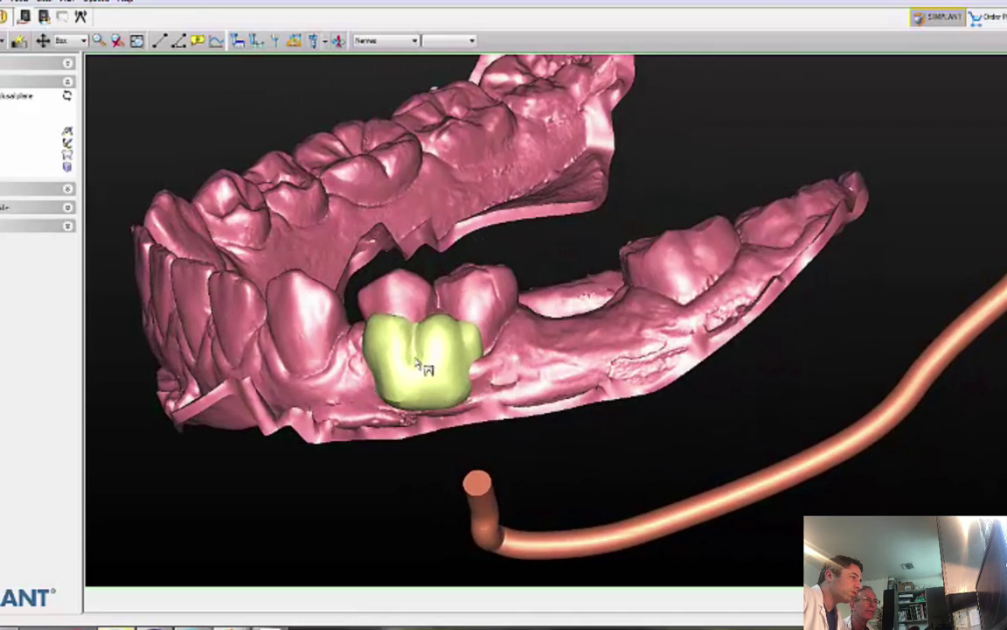
pyautogui.click(422, 372)
pyautogui.moveTo(544, 327); pyautogui.dragTo(712, 312)
pyautogui.moveTo(593, 210); pyautogui.dragTo(593, 155)
pyautogui.moveTo(539, 269); pyautogui.dragTo(542, 284)
# - Refine the virtual tooth's position and orientation so it sits in the gap between the second premolar and the molar
pyautogui.click(842, 243)
pyautogui.moveTo(858, 221); pyautogui.dragTo(531, 520, button='right')
pyautogui.moveTo(530, 519); pyautogui.dragTo(507, 361)
pyautogui.moveTo(656, 394); pyautogui.dragTo(687, 407)
pyautogui.moveTo(681, 249); pyautogui.dragTo(688, 243)
pyautogui.moveTo(537, 366); pyautogui.dragTo(551, 359)
pyautogui.click(368, 324)
pyautogui.moveTo(366, 325); pyautogui.dragTo(683, 155, button='right')
pyautogui.moveTo(680, 154); pyautogui.dragTo(609, 221)
pyautogui.moveTo(819, 292); pyautogui.dragTo(607, 270)
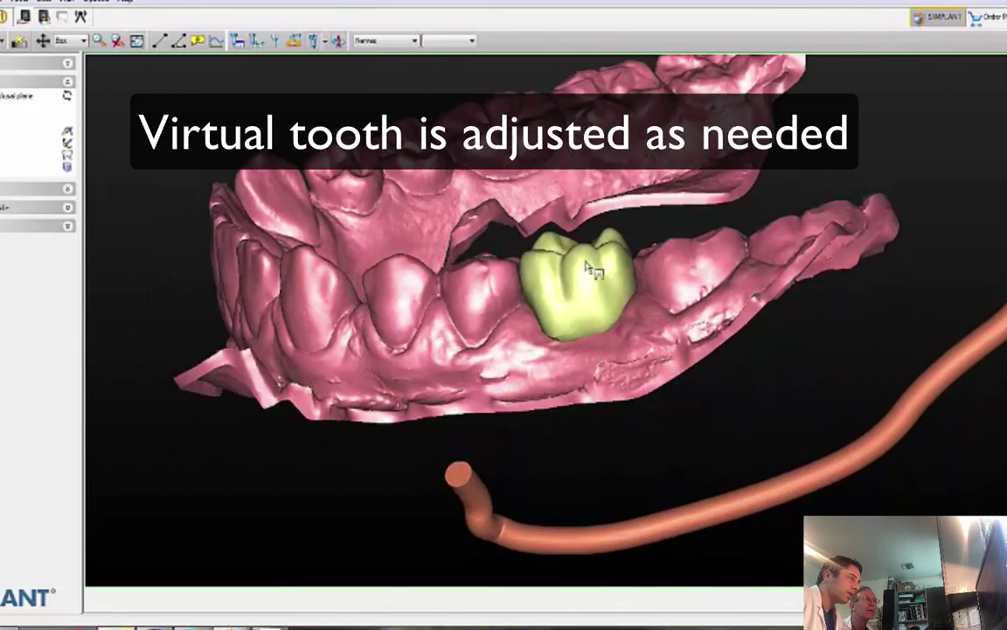
# - Fine-tune the virtual molar's placement against the neighbouring teeth and the opposing arch
pyautogui.click(580, 274)
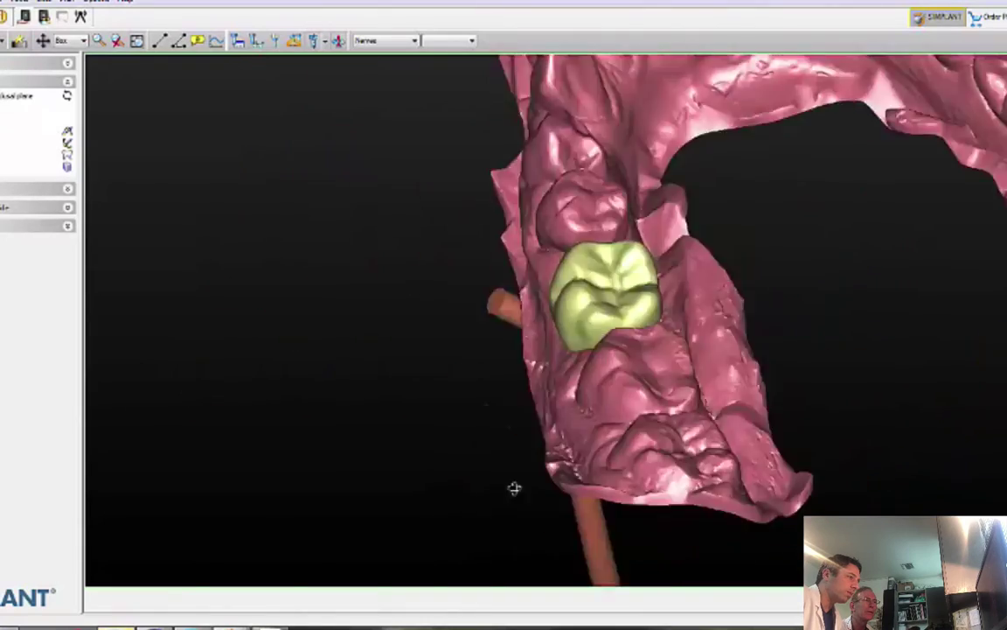
pyautogui.moveTo(512, 488); pyautogui.dragTo(447, 253)
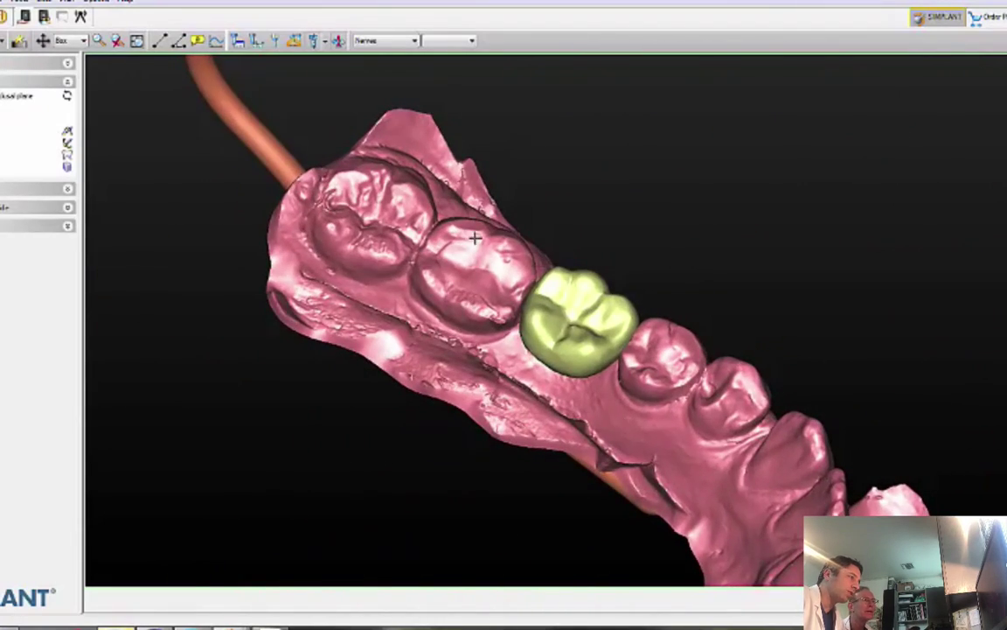
pyautogui.moveTo(482, 378); pyautogui.dragTo(526, 443, button='right')
pyautogui.click(569, 364)
pyautogui.moveTo(552, 326); pyautogui.dragTo(544, 314)
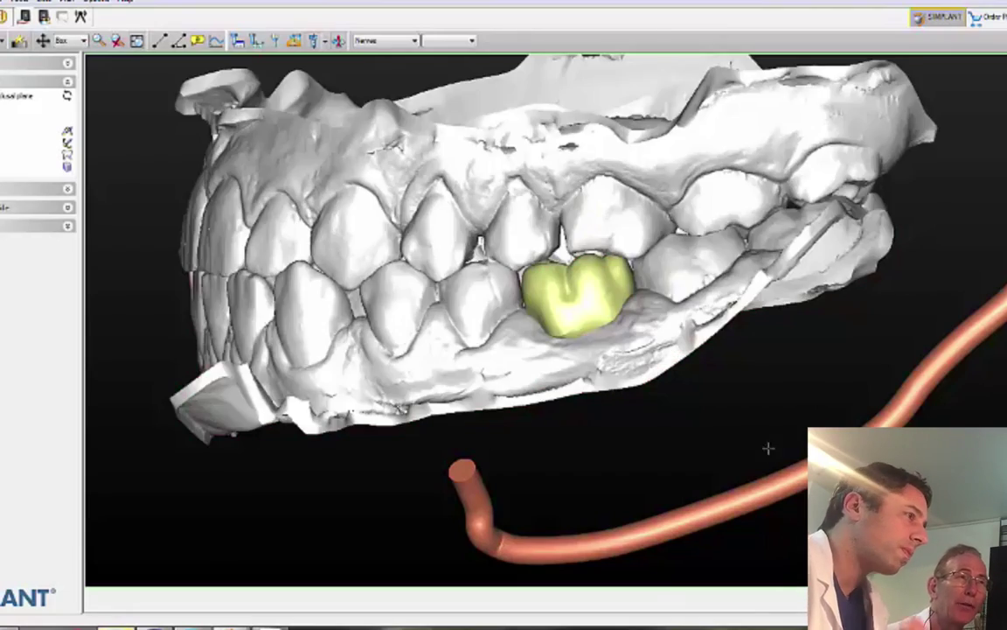
# - Hide the upper arch and check the virtual molar's alignment with the lower teeth from the buccal and occlusal sides
pyautogui.moveTo(767, 448); pyautogui.dragTo(738, 455)
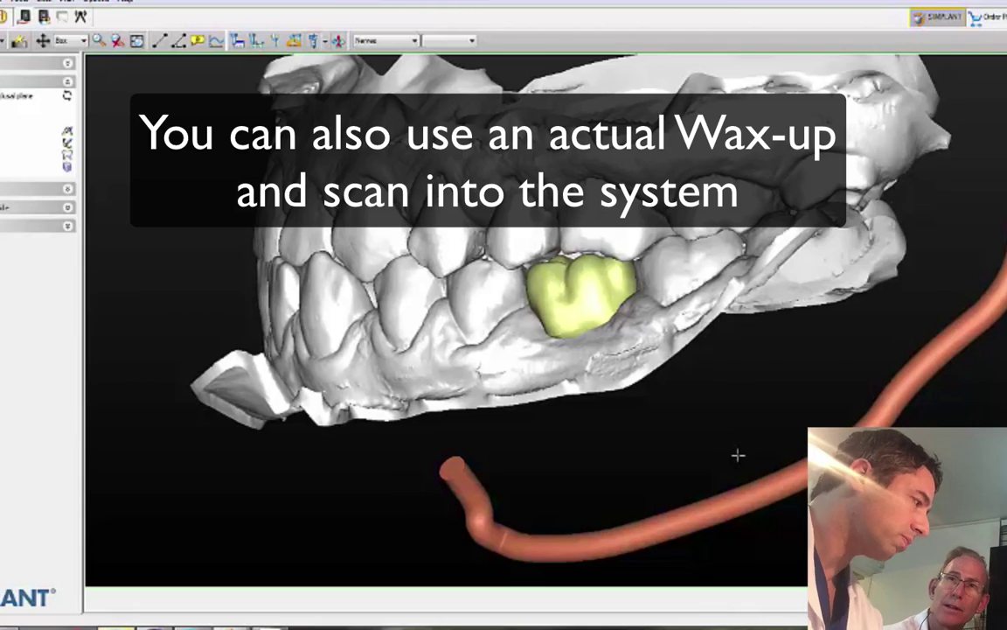
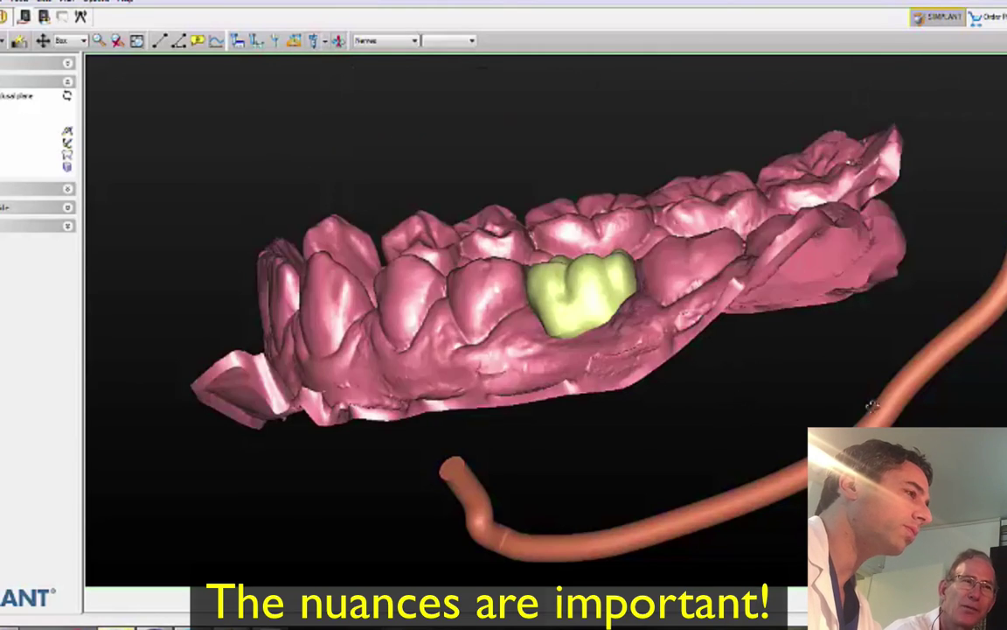
pyautogui.moveTo(872, 406); pyautogui.dragTo(610, 420, button='right')
pyautogui.click(631, 295)
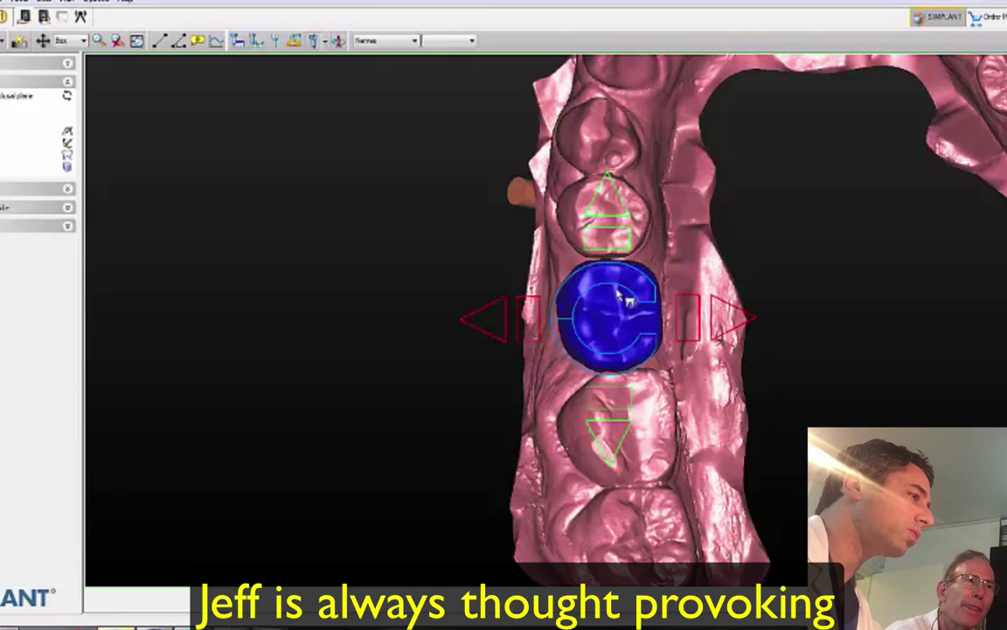
pyautogui.click(470, 307)
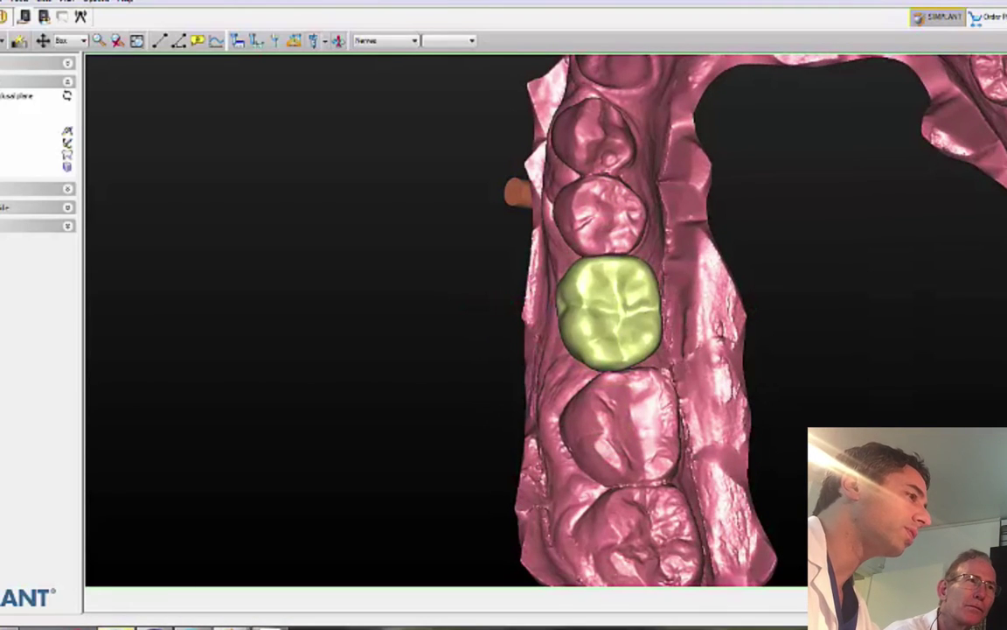
# - Hide the virtual molar to examine the edentulous ridge and adjacent teeth up close, and show the molar again
pyautogui.moveTo(637, 466); pyautogui.dragTo(812, 267, button='right')
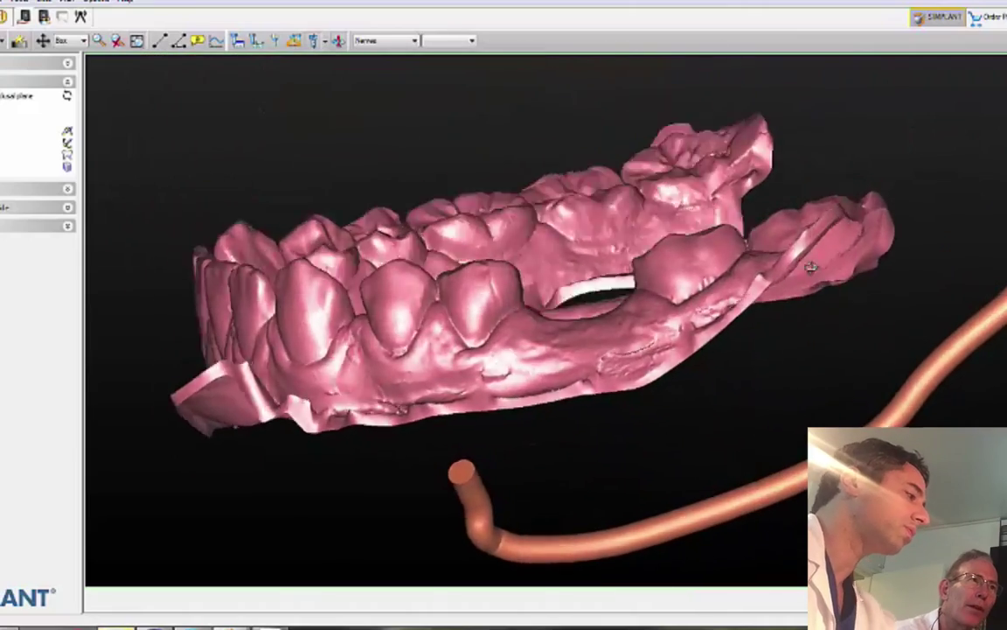
pyautogui.moveTo(811, 268); pyautogui.dragTo(629, 295)
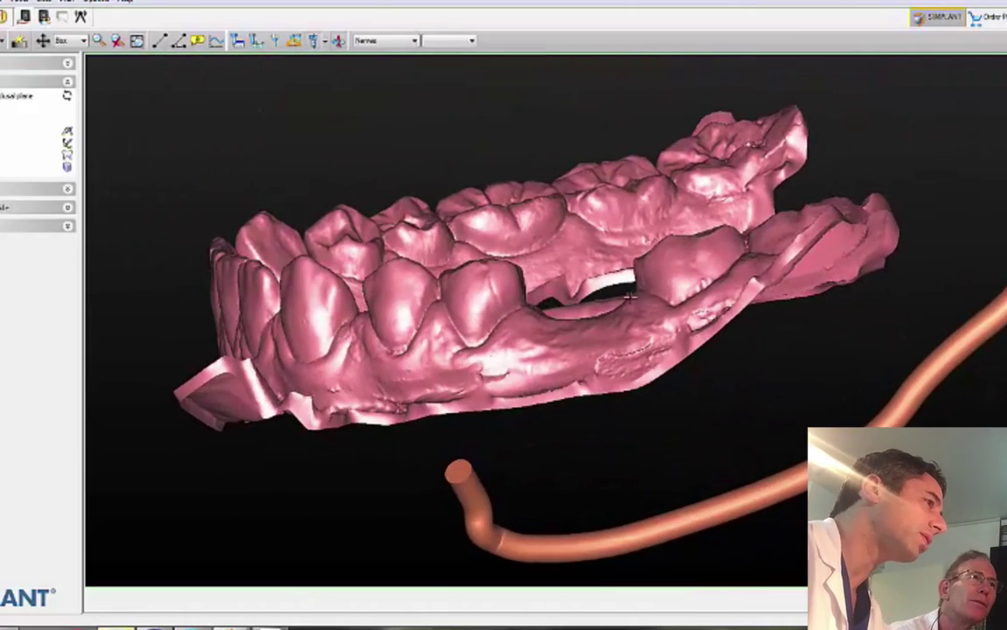
pyautogui.scroll(6, 643, 304)
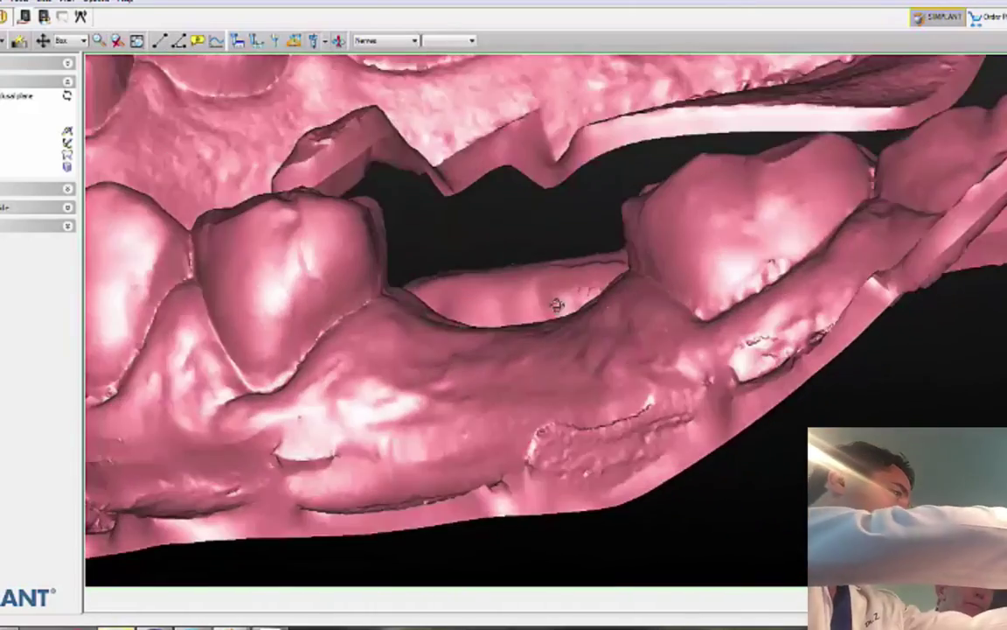
pyautogui.moveTo(479, 292); pyautogui.dragTo(506, 295)
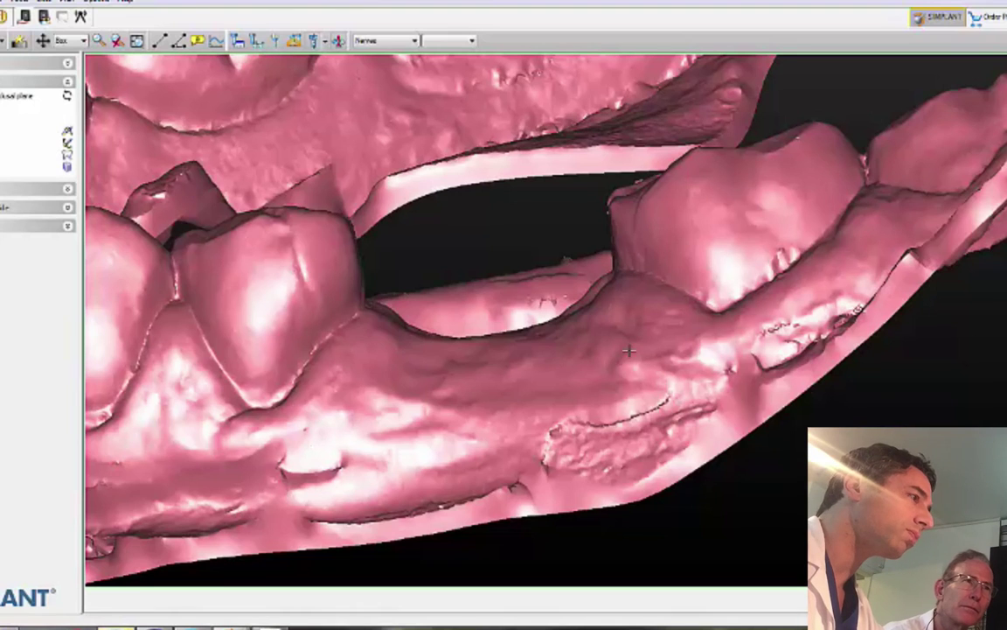
pyautogui.moveTo(628, 350); pyautogui.dragTo(595, 467)
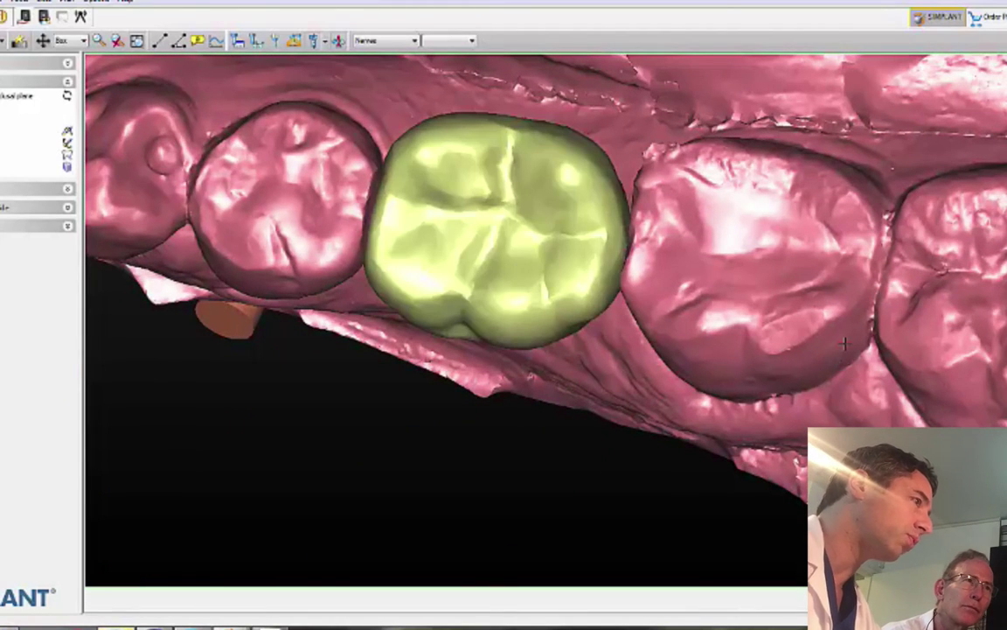
# - Narrow the virtual molar slightly on its mesial and distal sides and check its fit between the neighbouring teeth
pyautogui.moveTo(684, 358); pyautogui.dragTo(652, 378)
pyautogui.click(565, 278)
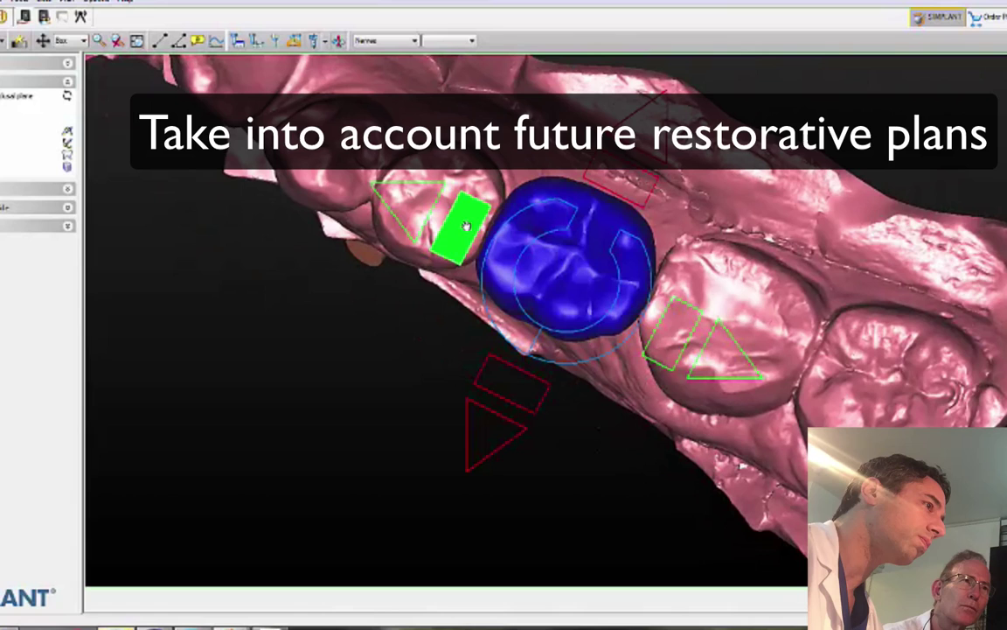
pyautogui.moveTo(473, 232); pyautogui.dragTo(469, 230)
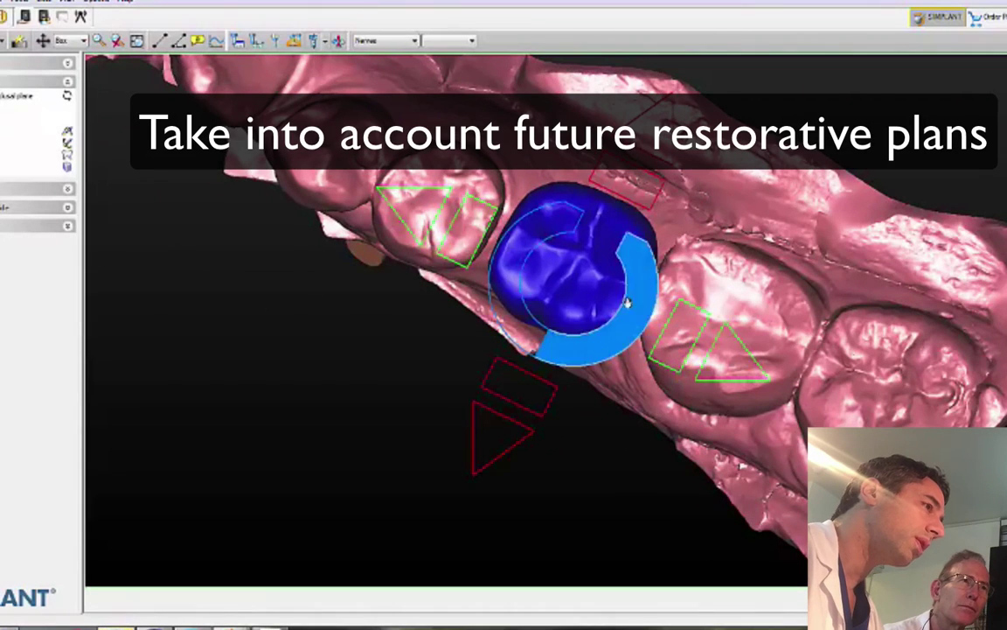
pyautogui.moveTo(679, 343); pyautogui.dragTo(674, 342)
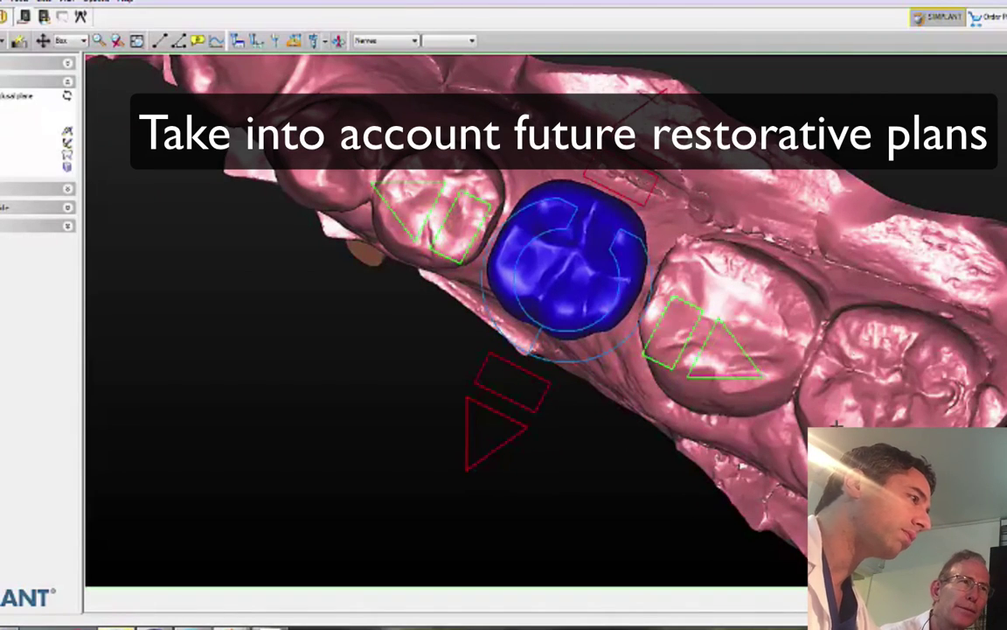
pyautogui.click(700, 312)
pyautogui.moveTo(646, 516); pyautogui.dragTo(708, 282, button='right')
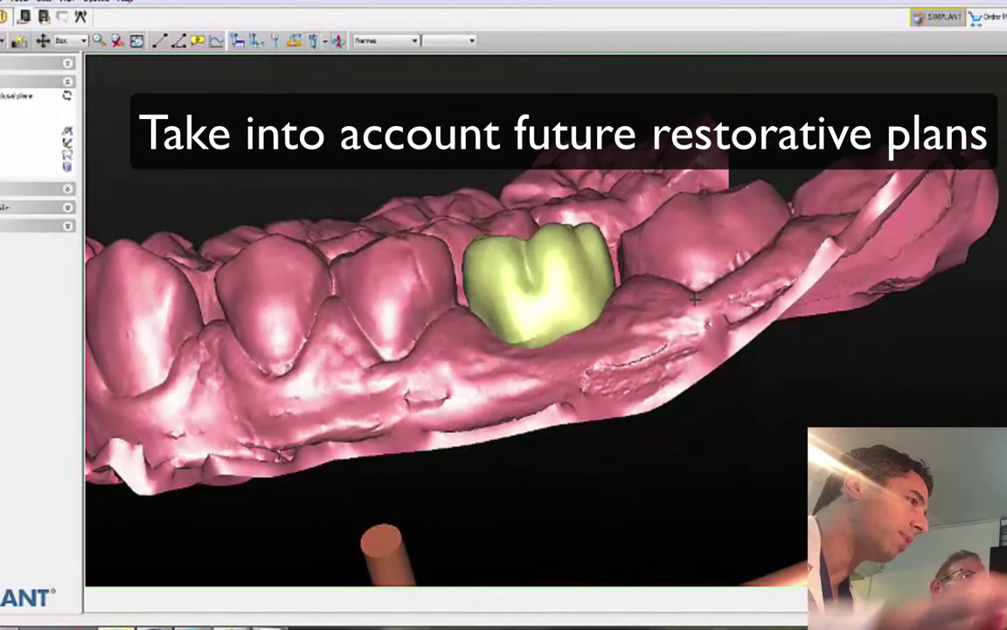
pyautogui.moveTo(707, 282); pyautogui.dragTo(686, 513, button='right')
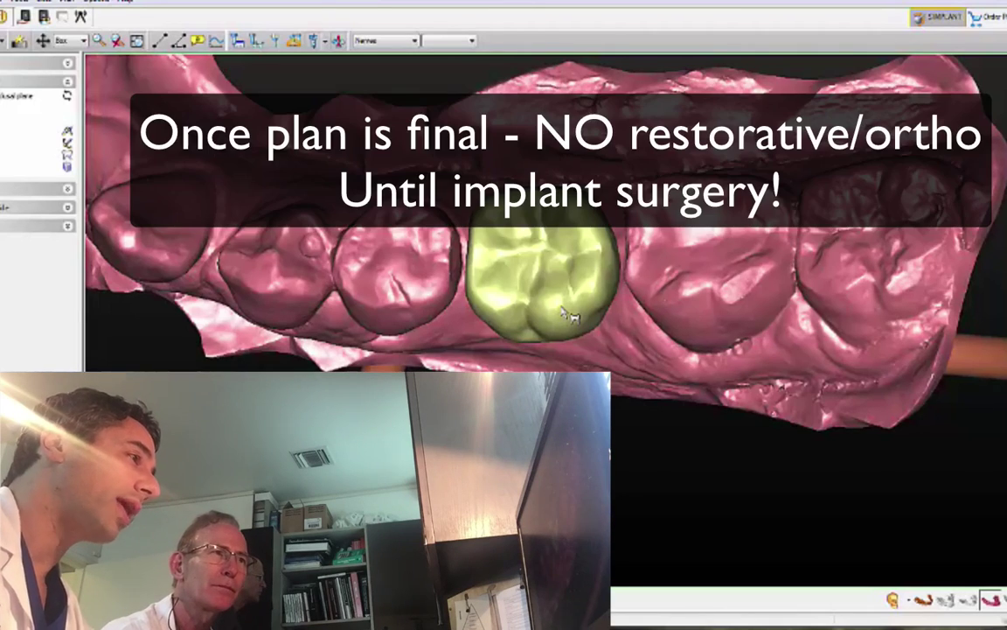
pyautogui.moveTo(516, 323); pyautogui.dragTo(514, 167)
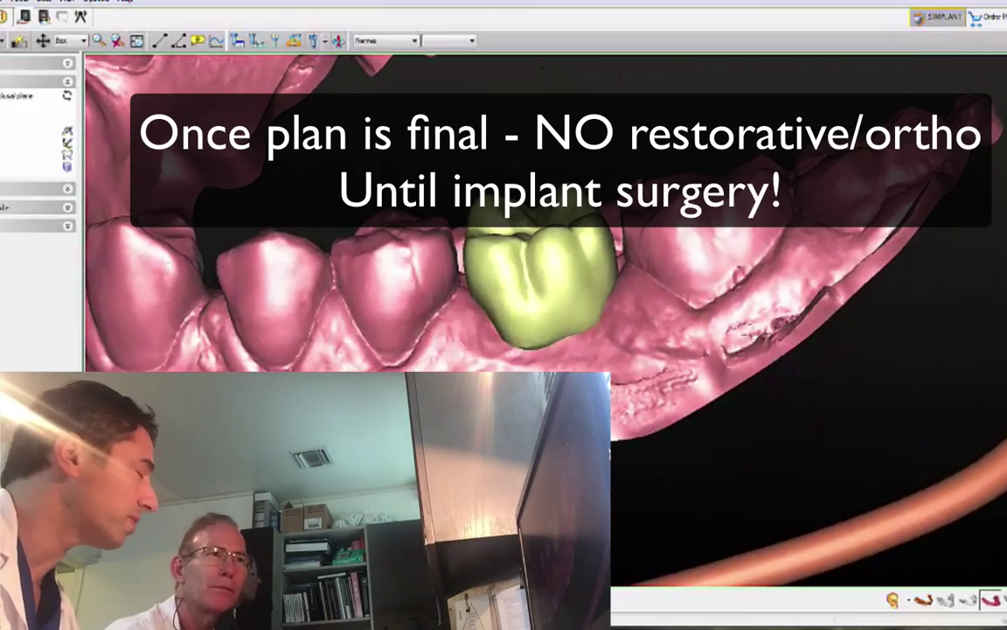